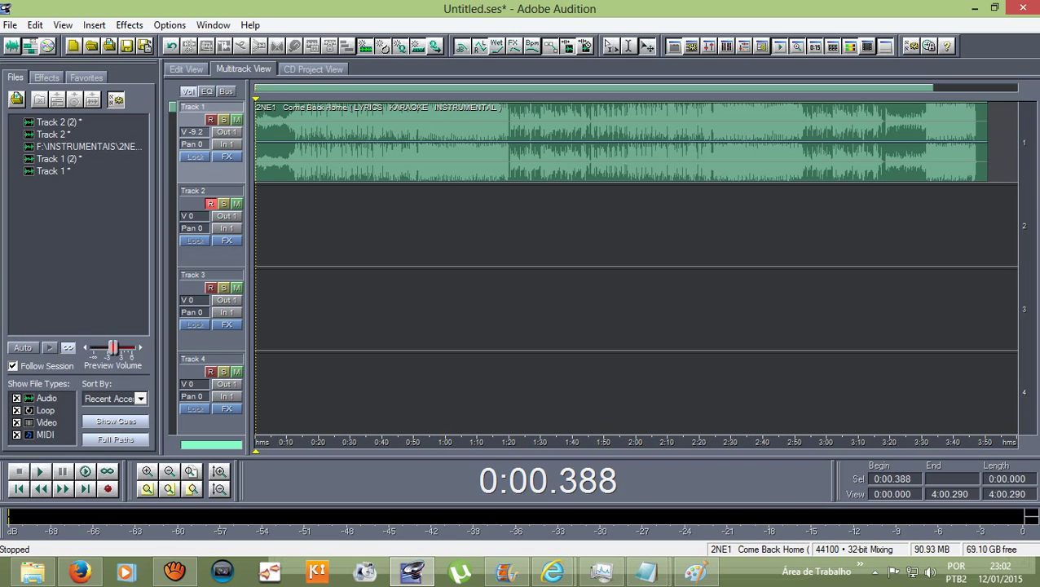
- Record a vocal take of about 14 s on Track 2 over the instrumental and play the mix back
left_click(603, 142)
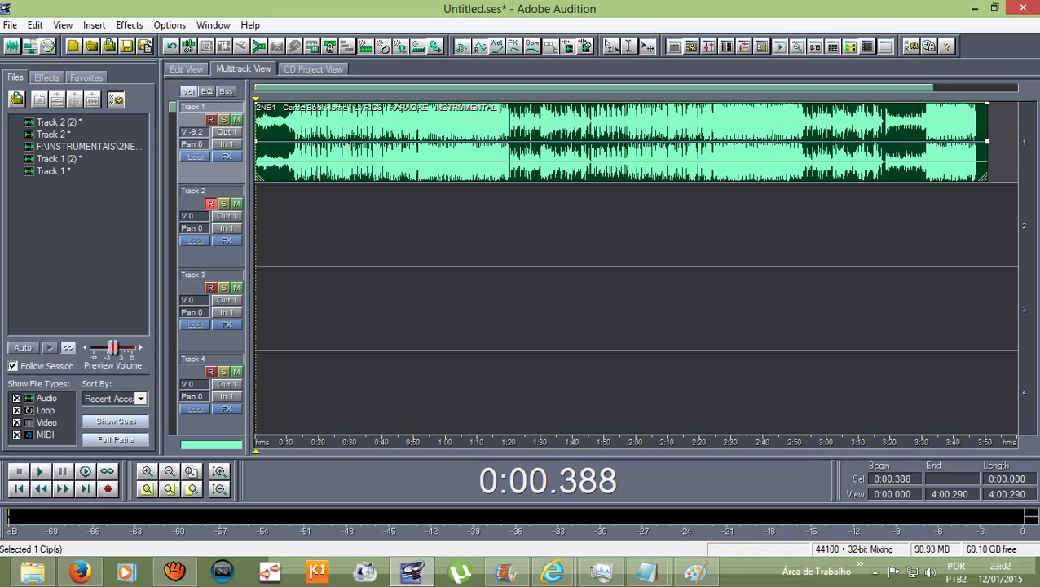
left_click(108, 489)
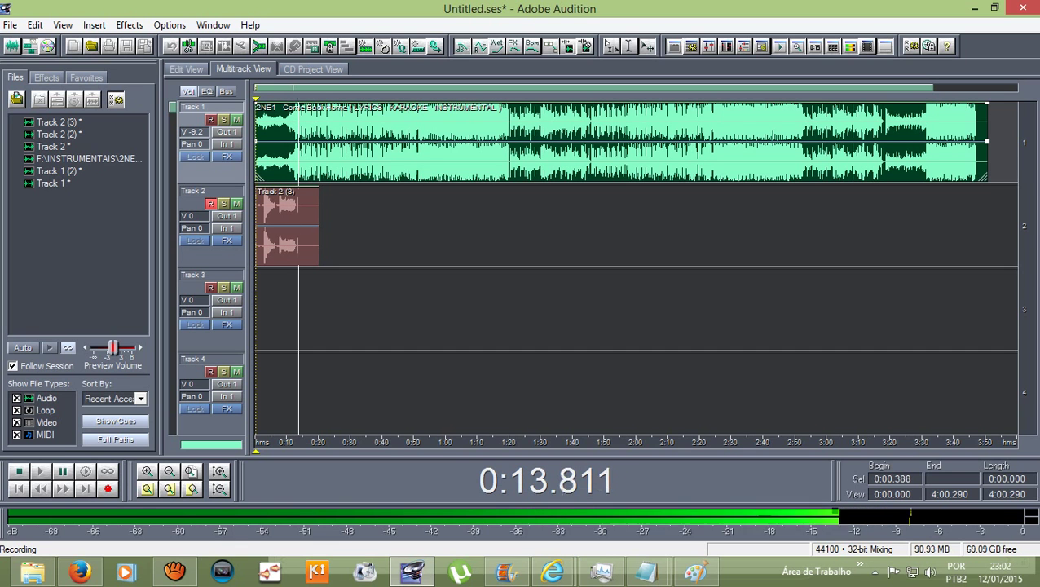
key("space")
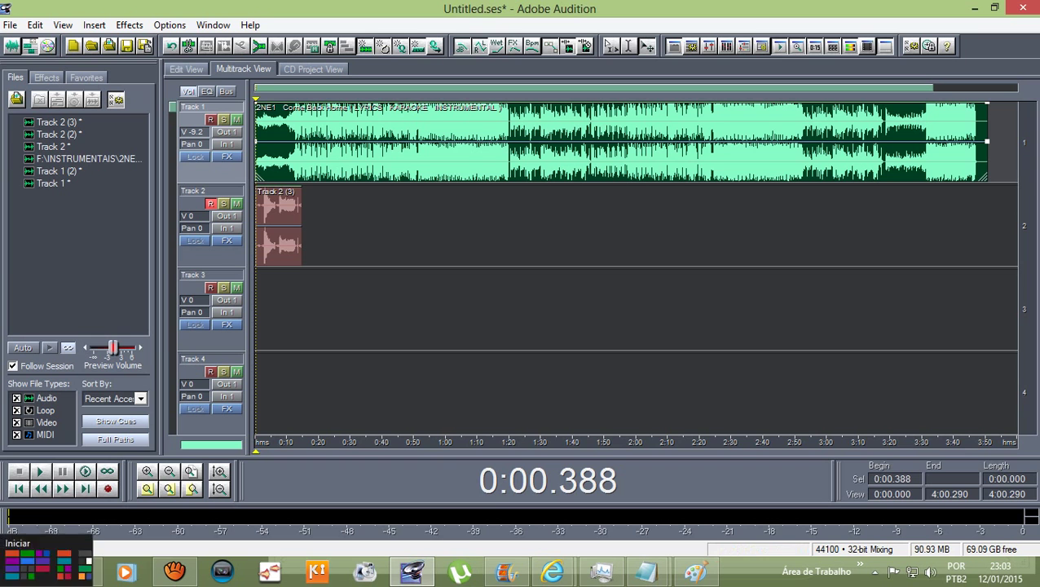
scroll(264, 107, "up", 1)
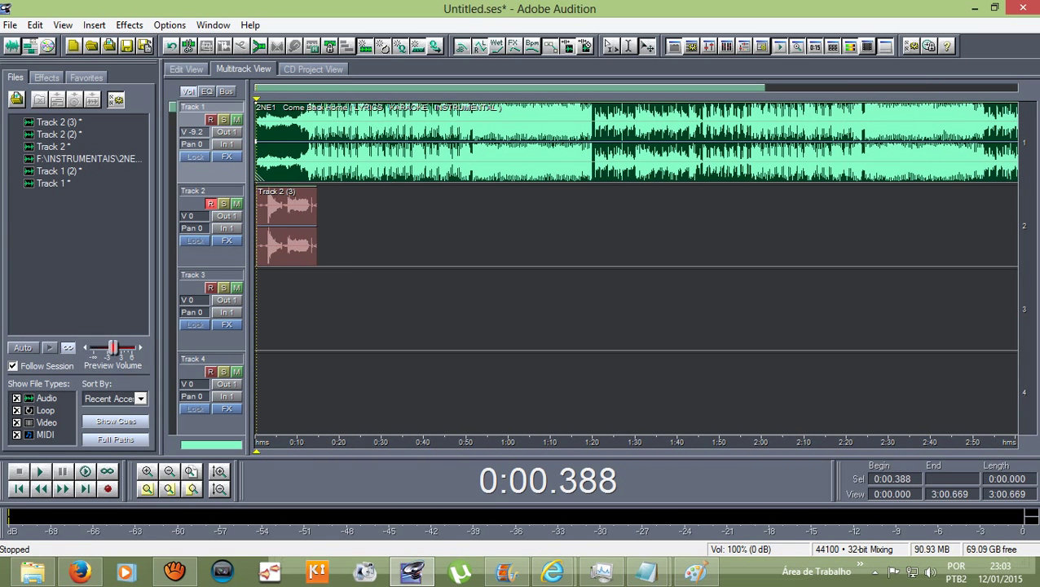
key("space")
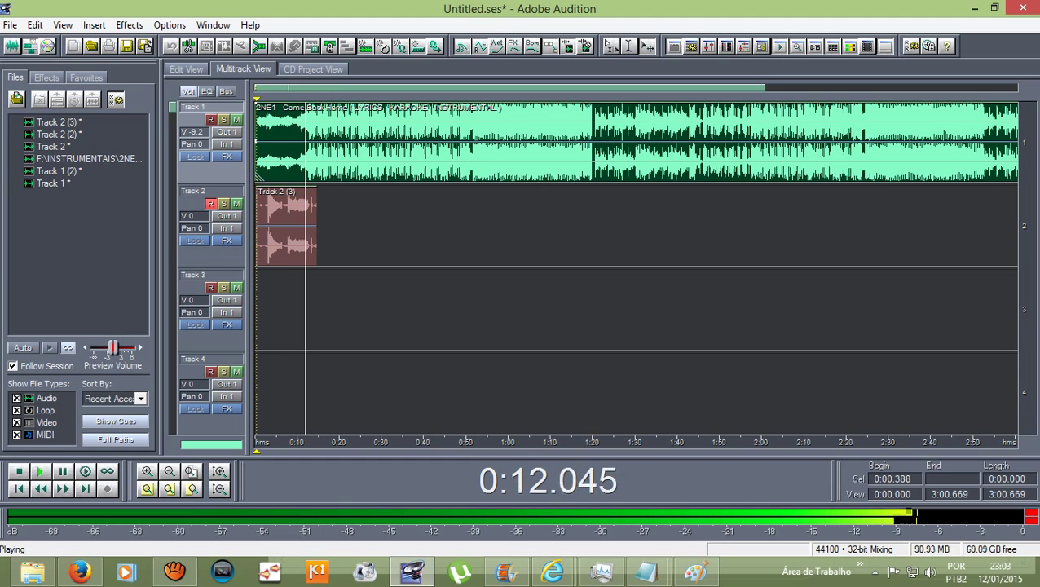
- Open the new Track 2 recording for waveform editing, select the second phrase from about 7.88 s to 13.2 s and listen to it
double_click(273, 225)
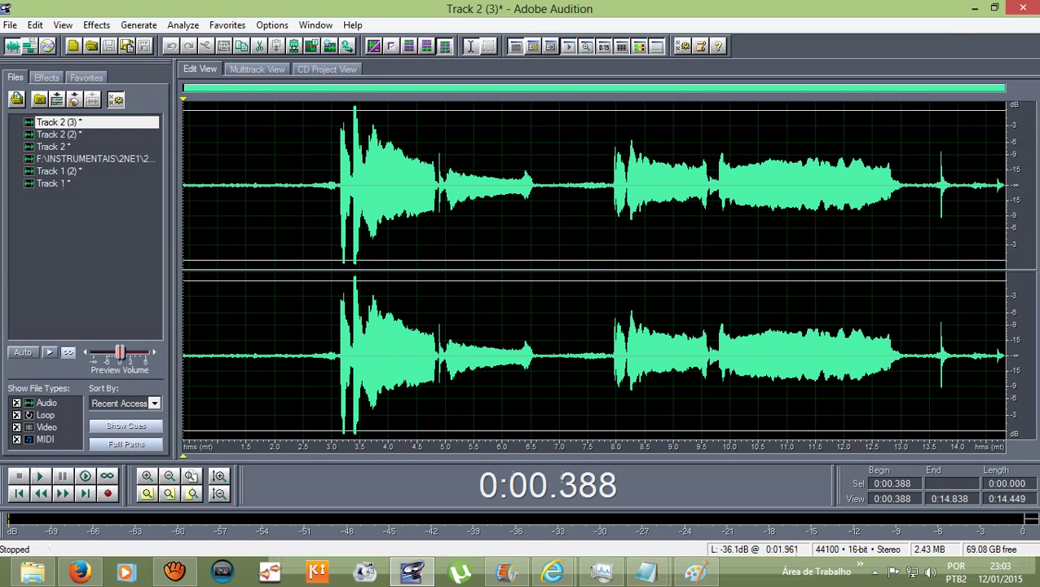
left_click_drag(332, 188, 911, 188)
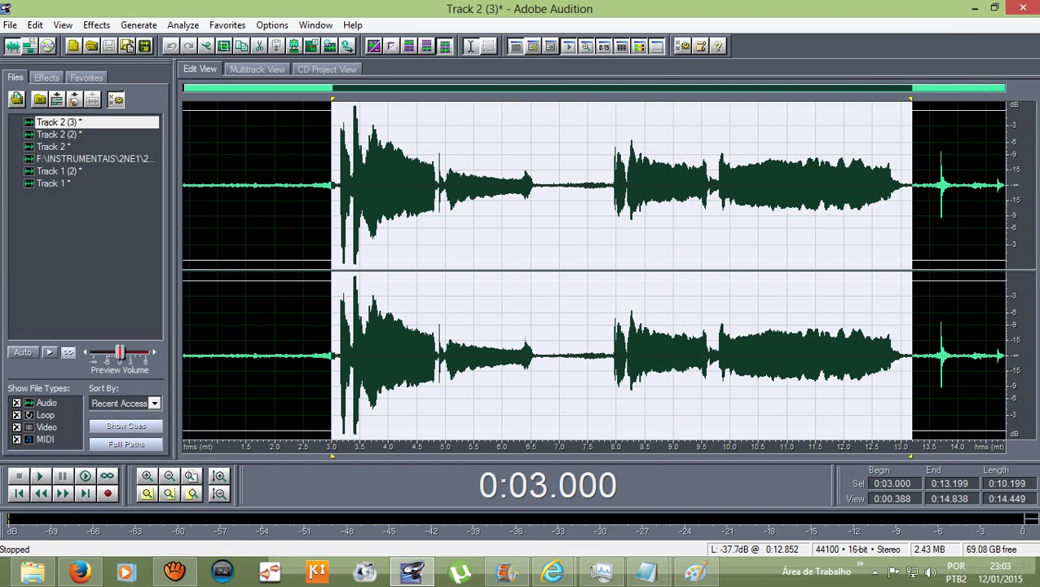
left_click_drag(332, 187, 610, 188)
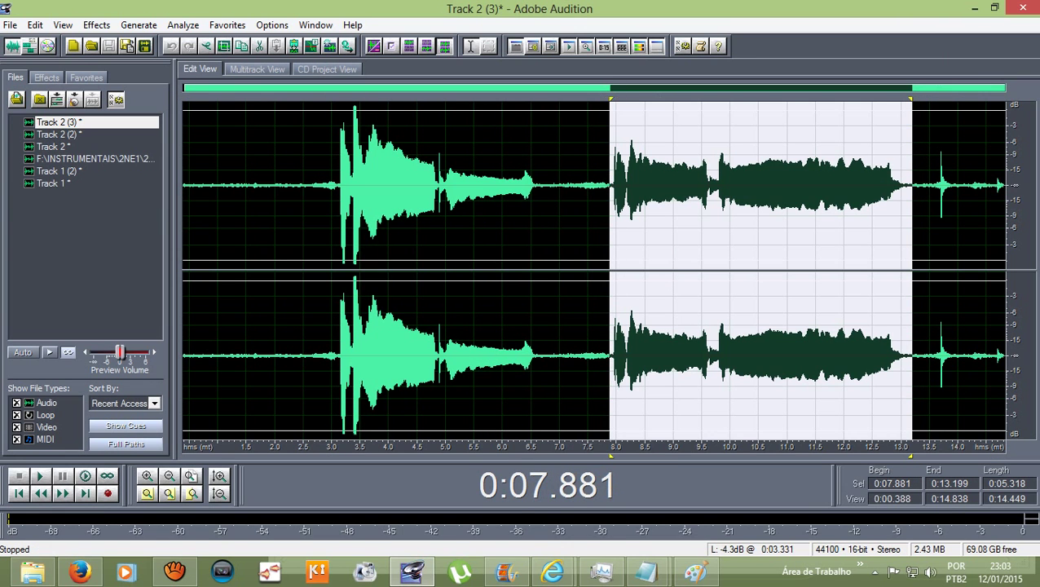
key("space")
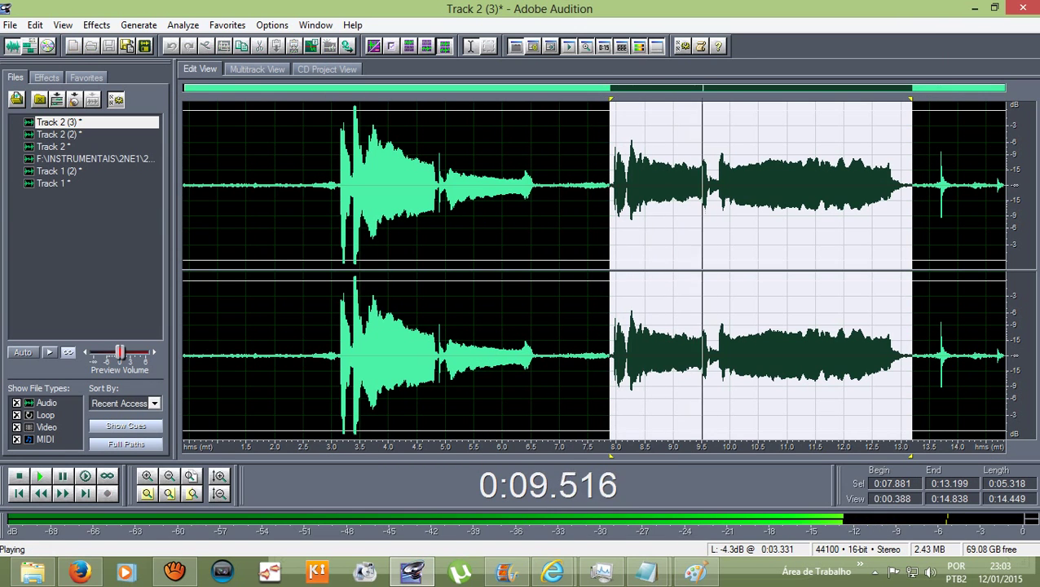
key("space")
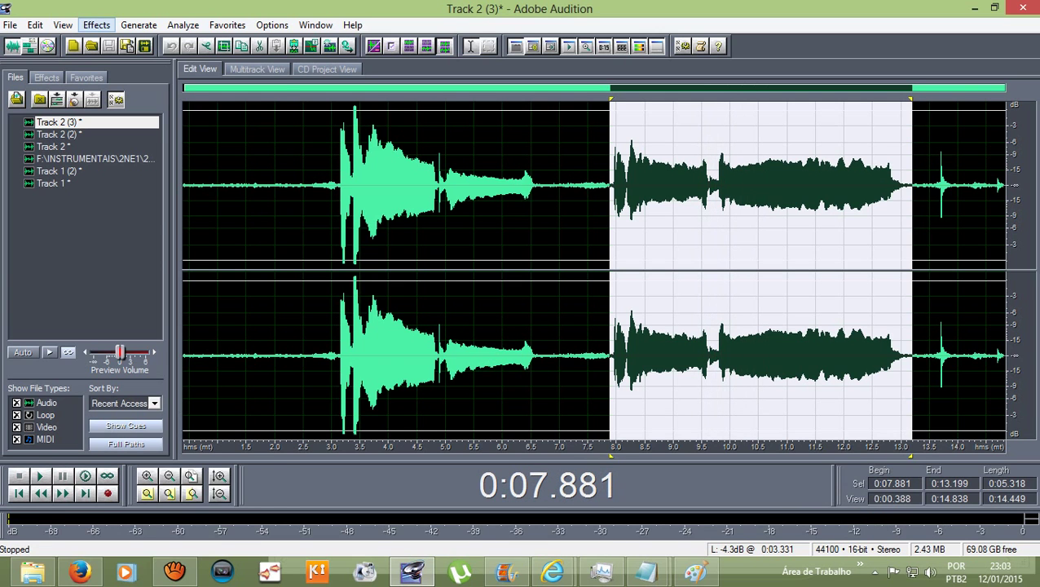
- Load the Auto-Tune Evo VST effect on the selected phrase and choose B as the key
left_click(96, 24)
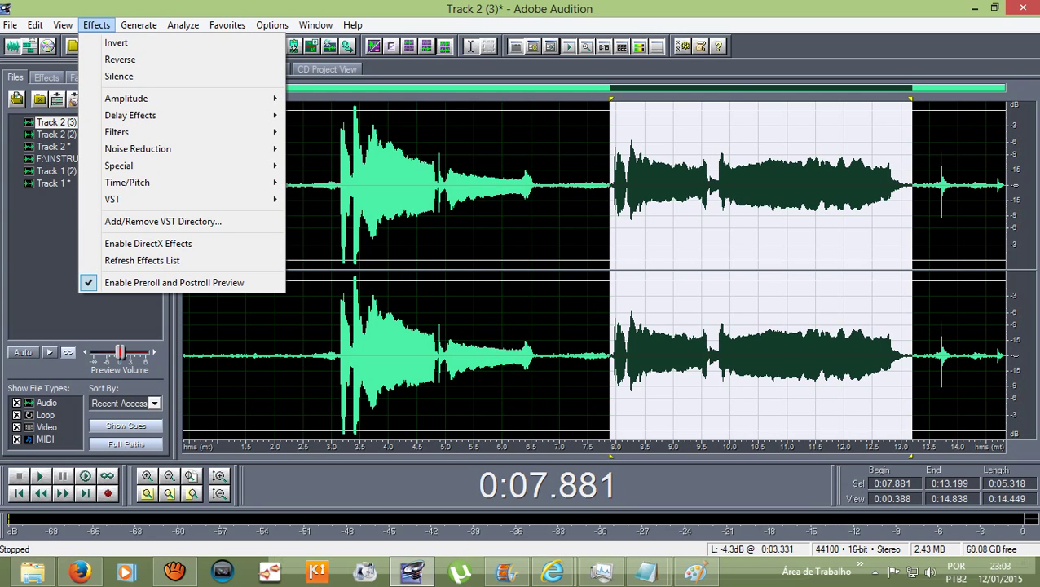
mouse_move(163, 199)
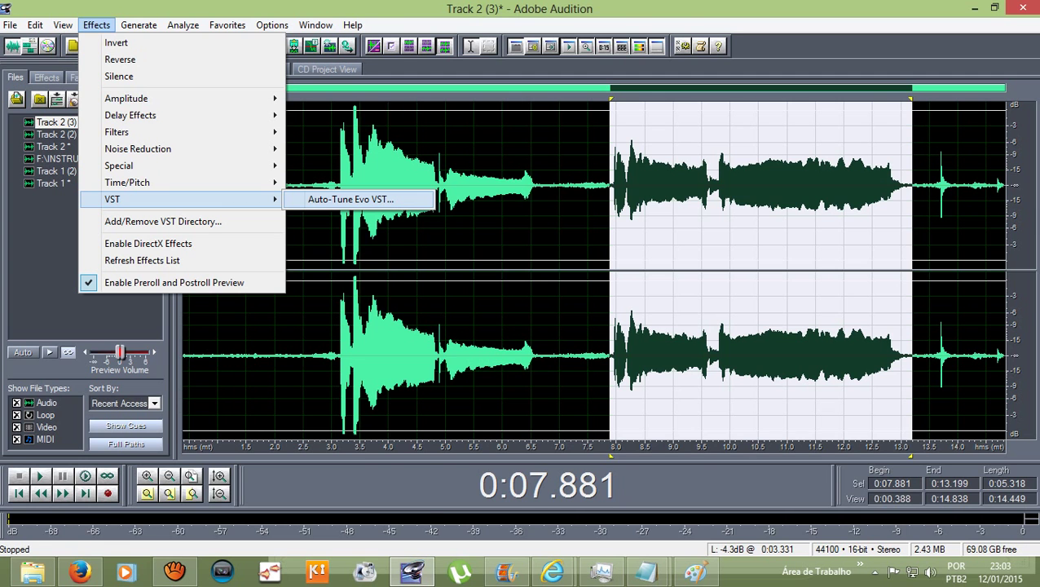
left_click(350, 198)
left_click_drag(631, 155, 273, 26)
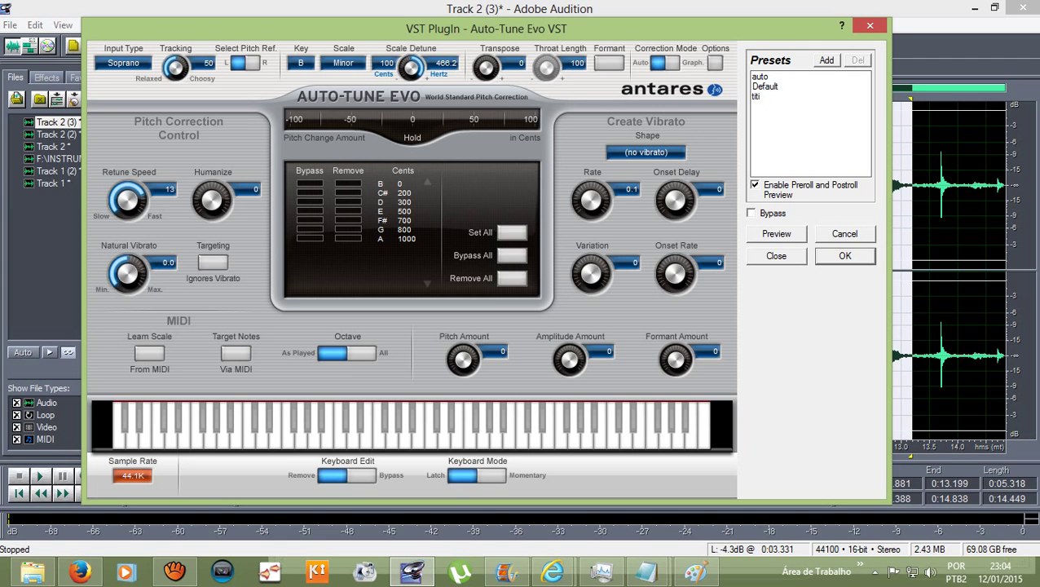
left_click(301, 64)
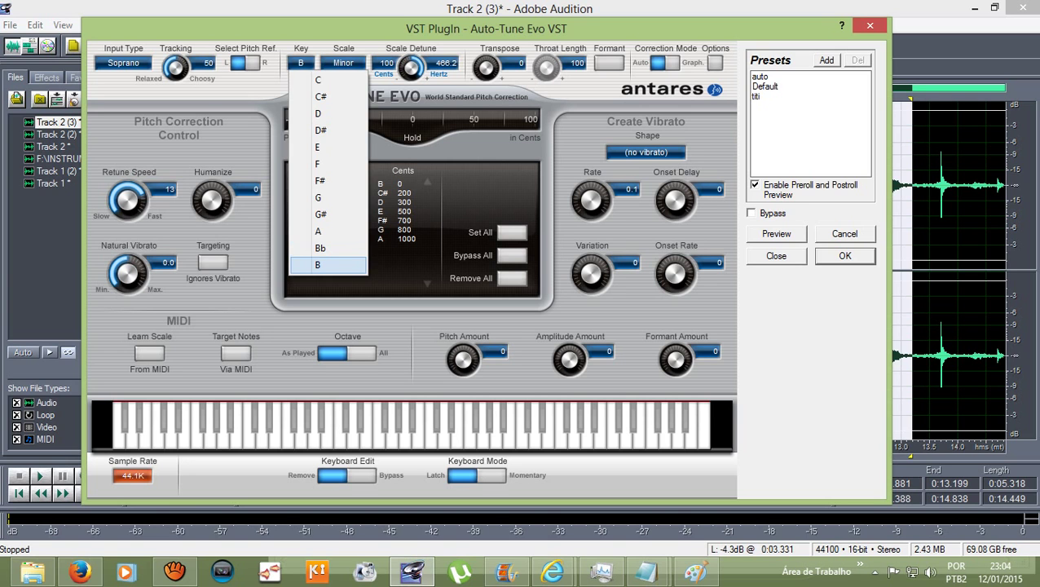
left_click(328, 265)
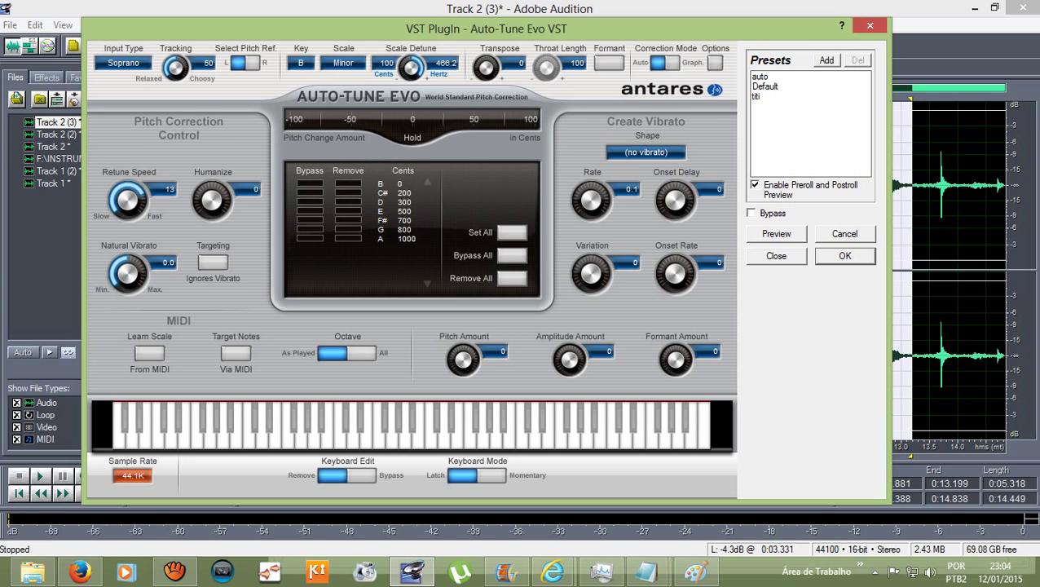
- Check the voice input types, keep Soprano, preview the pitch correction and apply it to the selected phrase
left_click(123, 64)
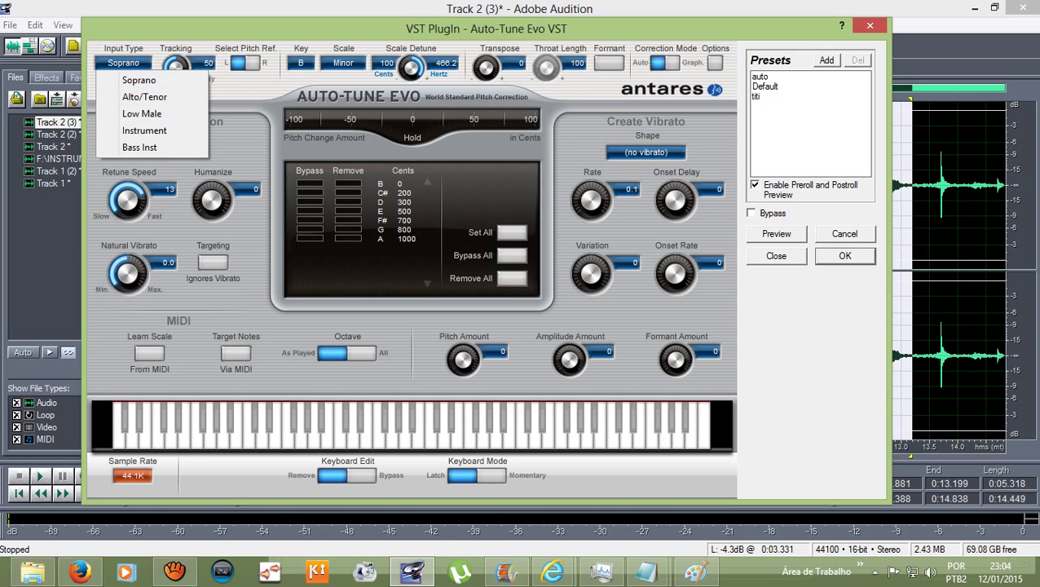
left_click(123, 63)
left_click(123, 64)
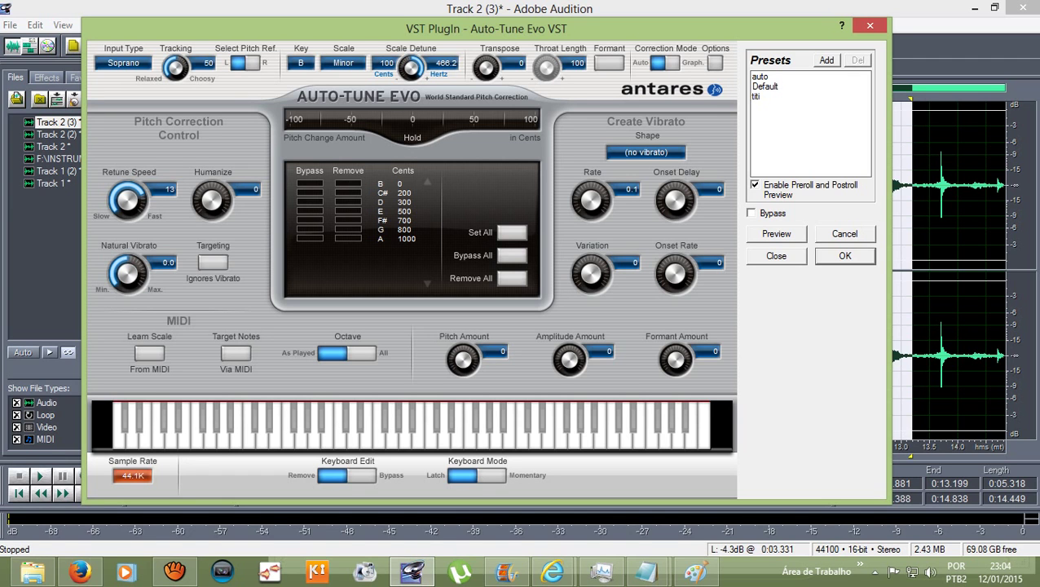
key("space")
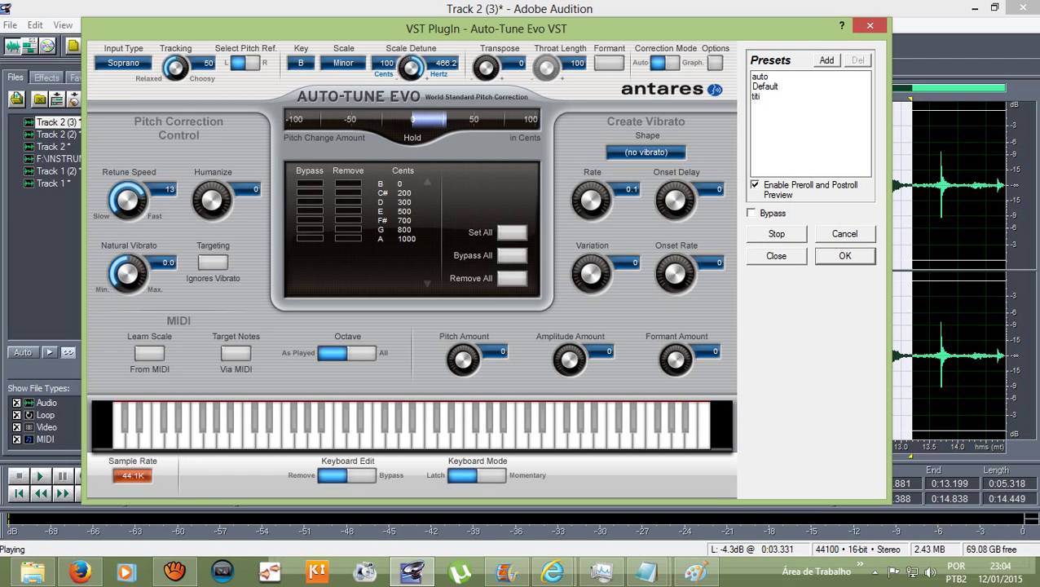
left_click(845, 256)
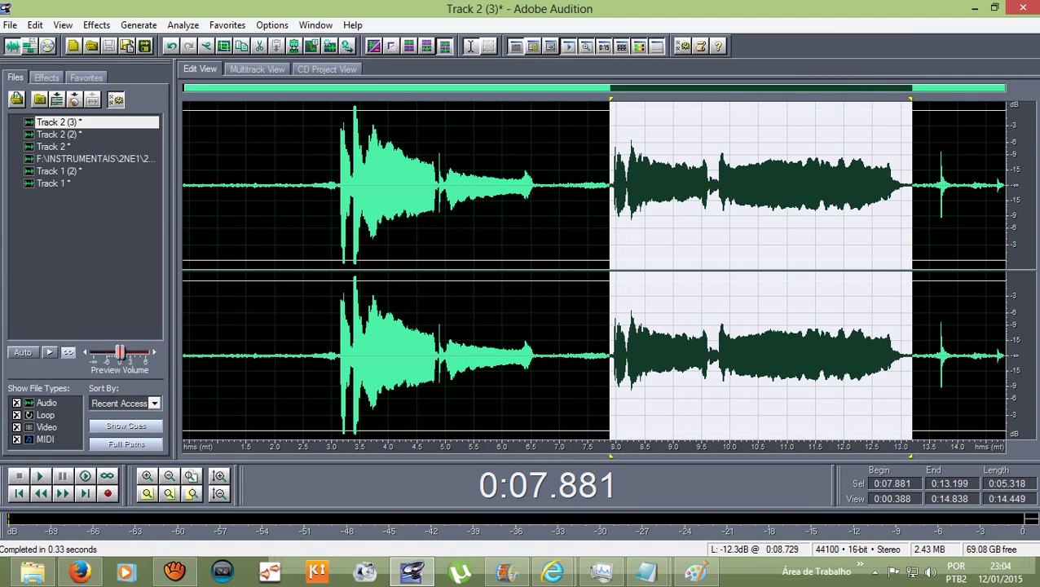
- Play back the pitch-corrected phrase from just before its start
left_click(597, 196)
key("space")
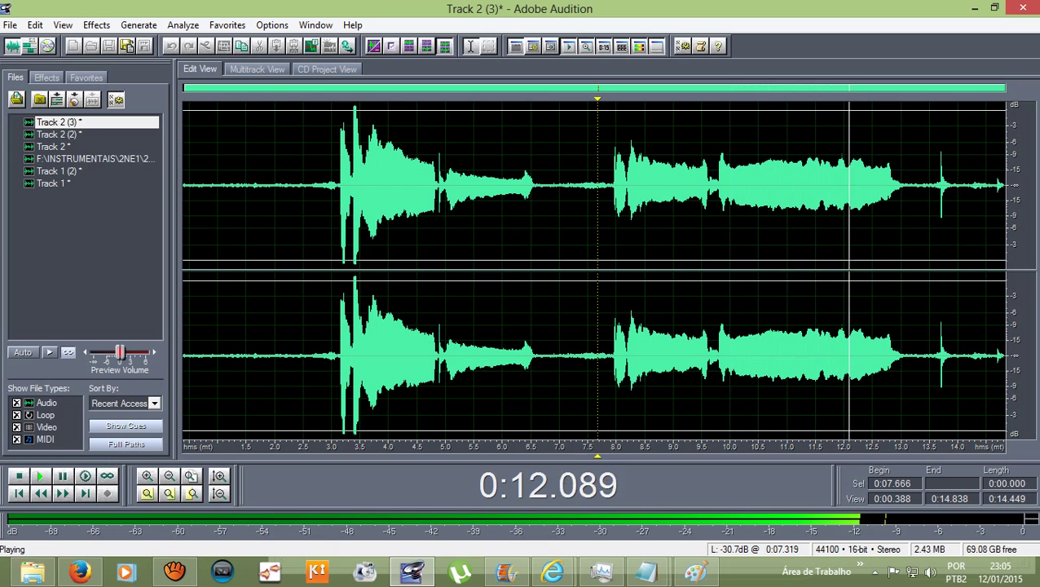
key("space")
- Silence the noise at the end of the recording from 13.5 s to the end
left_click_drag(921, 186, 1009, 186)
left_click_drag(921, 99, 934, 100)
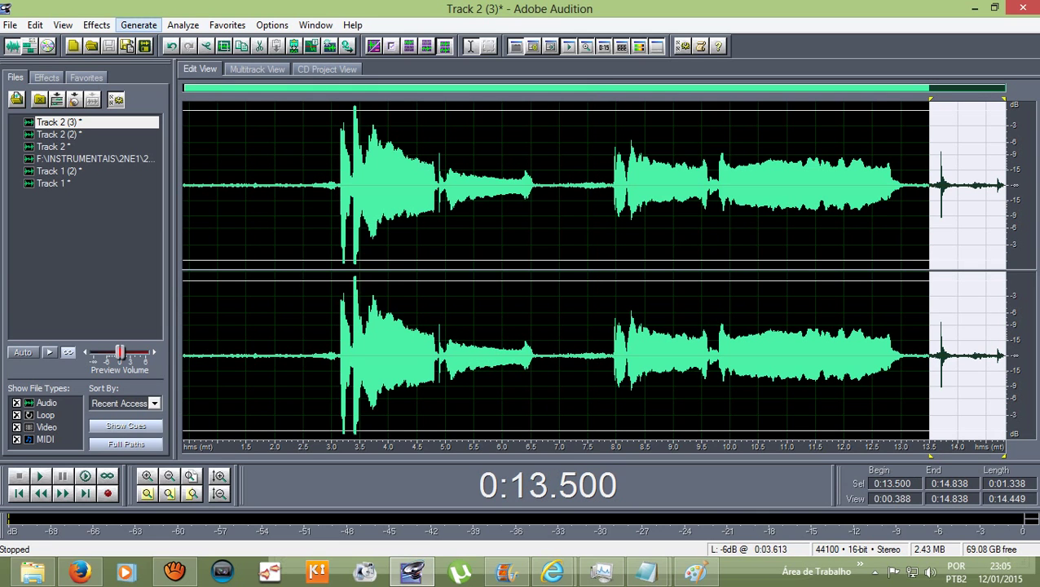
left_click(96, 24)
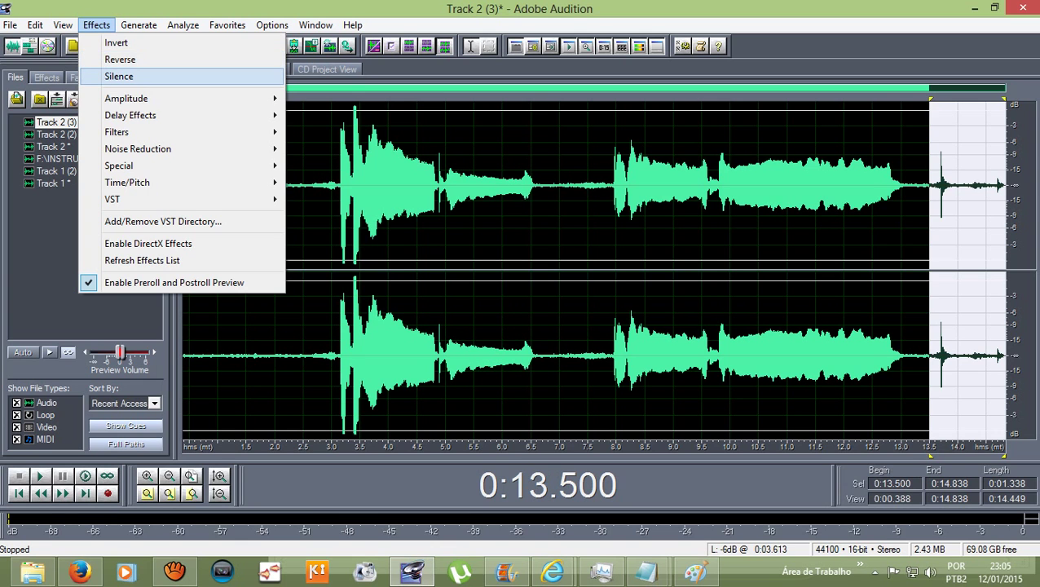
left_click(118, 75)
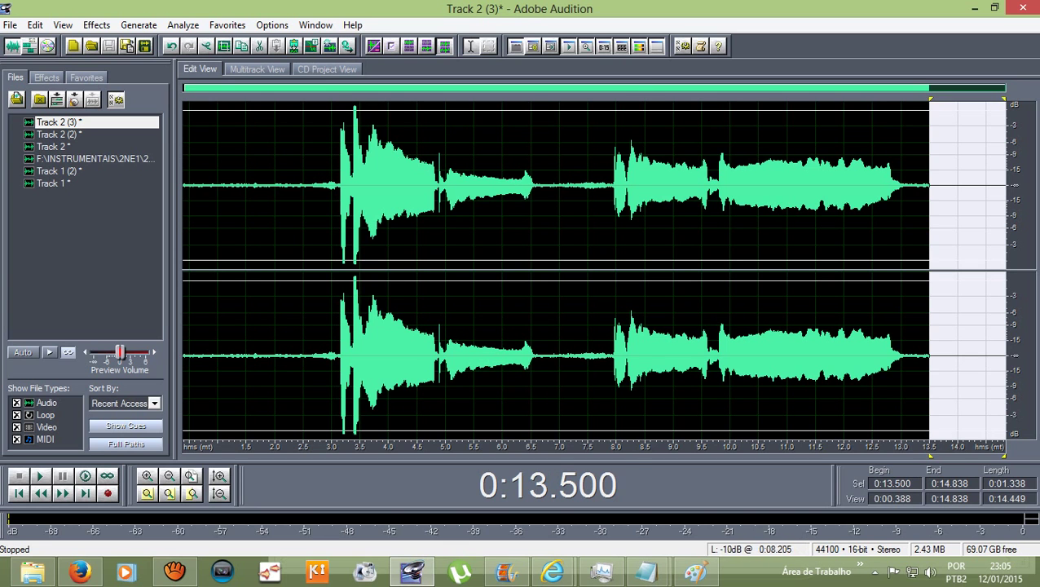
- Listen to the second phrase, preview an Echo with the Canyon preset and apply it from 8.5 s to the end
left_click(636, 188)
key("space")
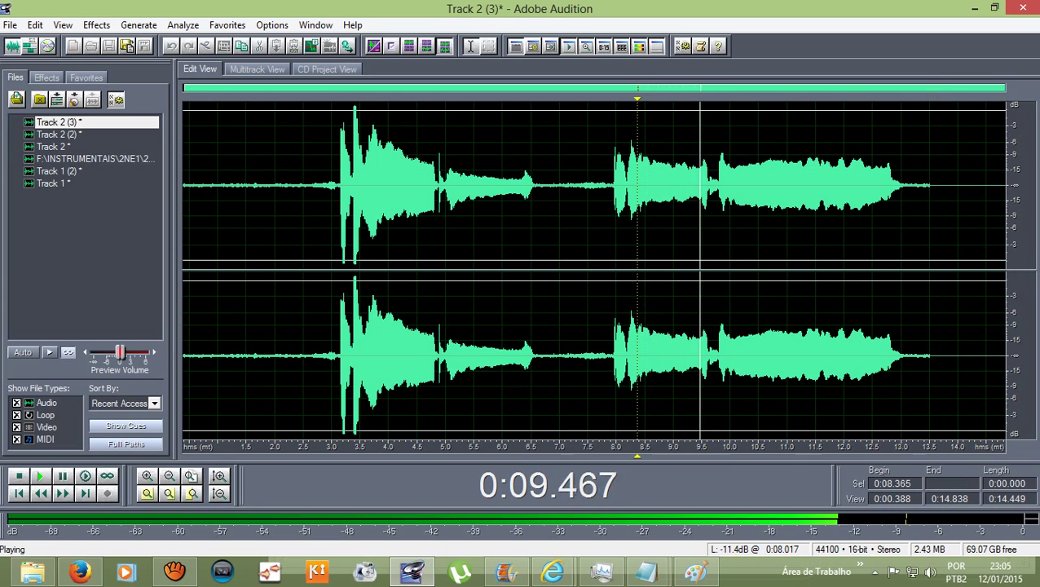
key("space")
left_click_drag(645, 187, 1004, 188)
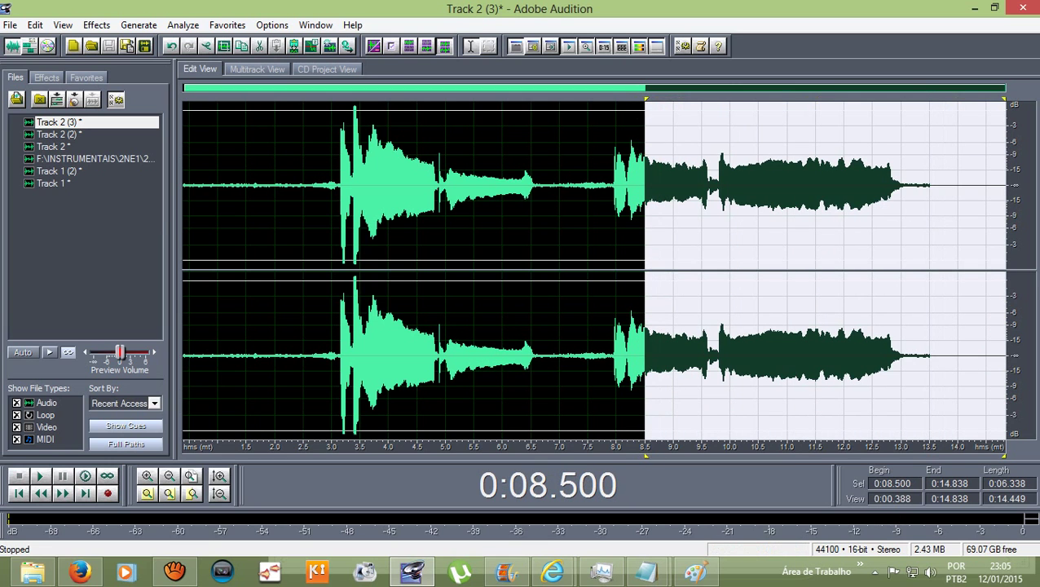
left_click(97, 24)
mouse_move(131, 115)
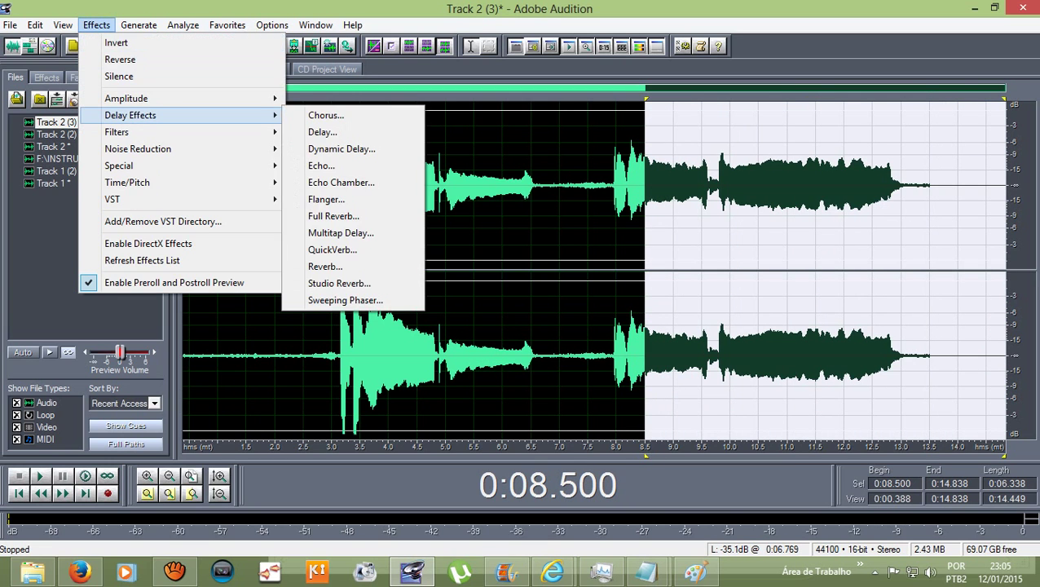
left_click(321, 165)
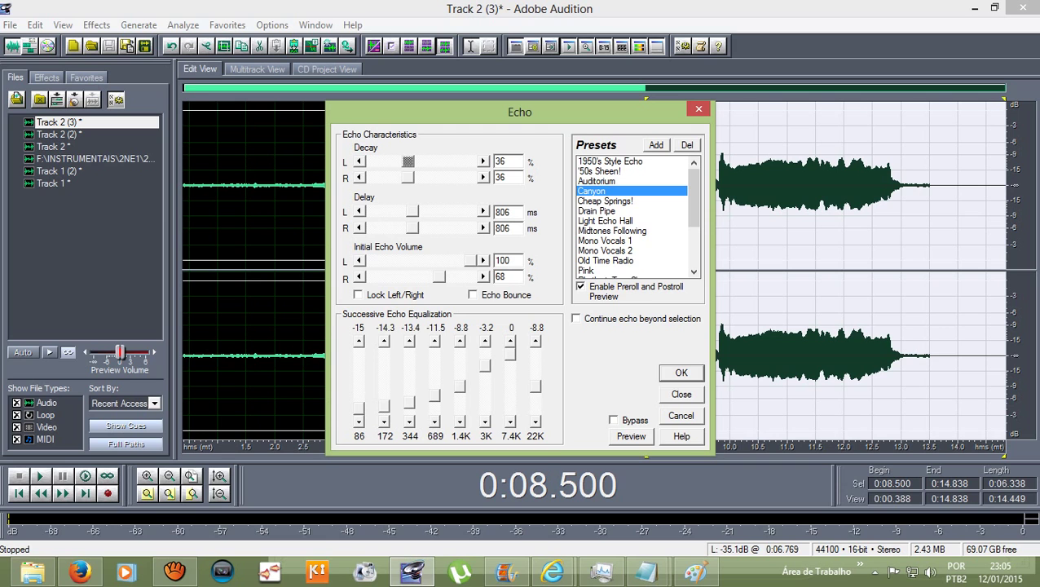
left_click(631, 436)
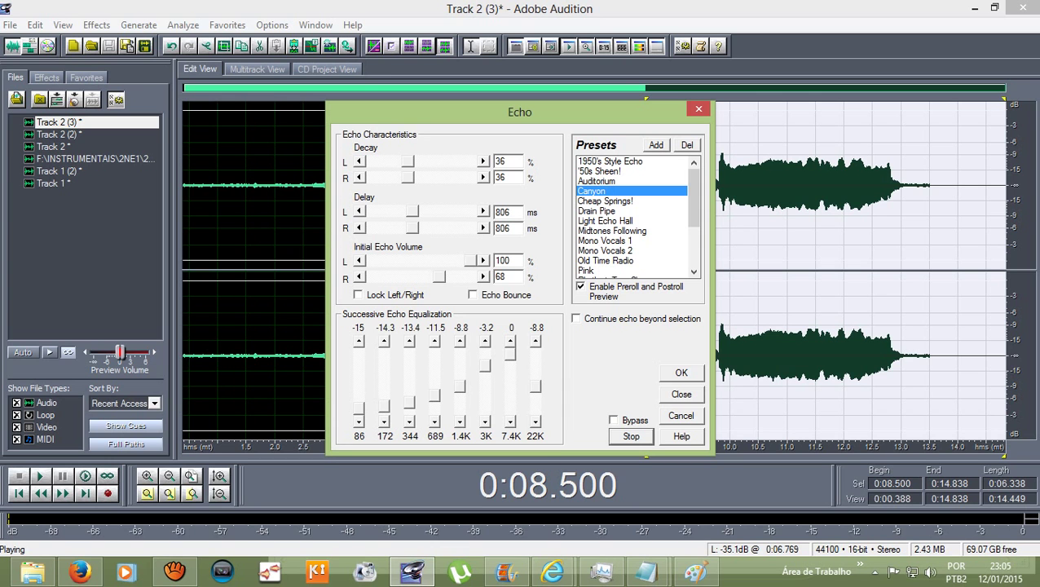
key("Return")
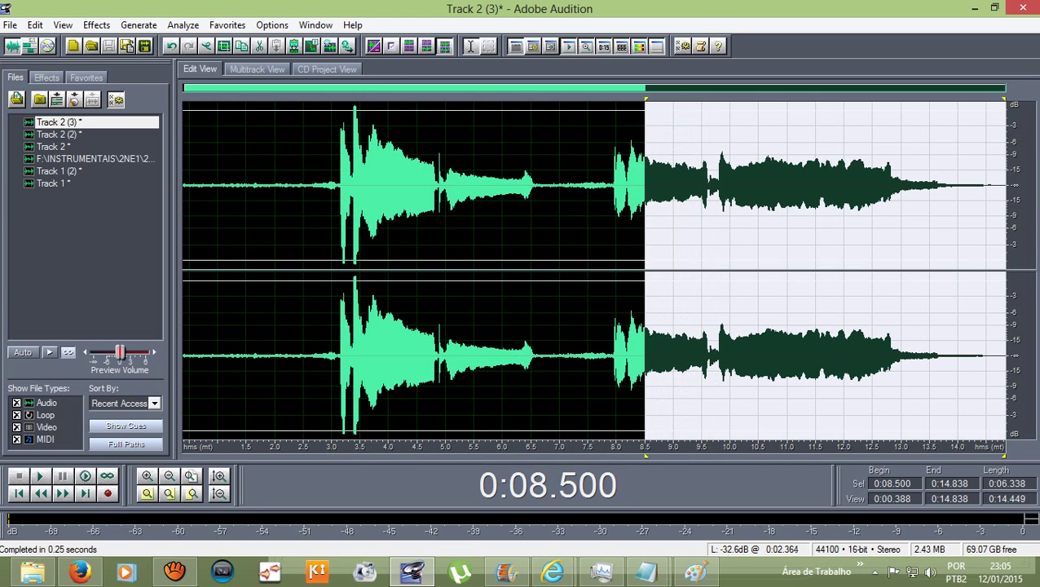
- Slightly boost the second phrase, from about 7.9 s to 14.65 s, with constant amplification on both channels
left_click(331, 196)
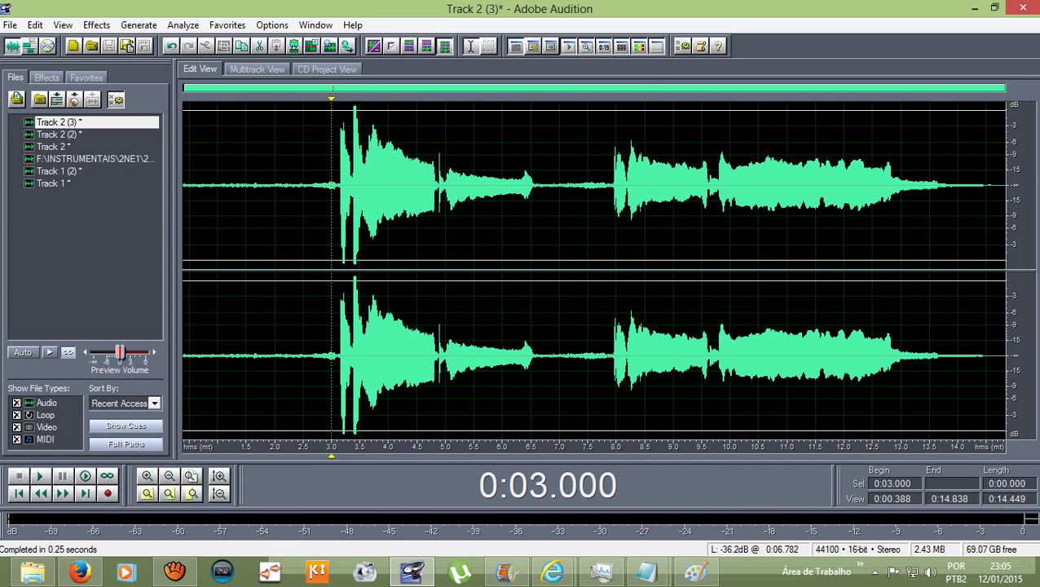
left_click_drag(616, 245, 994, 245)
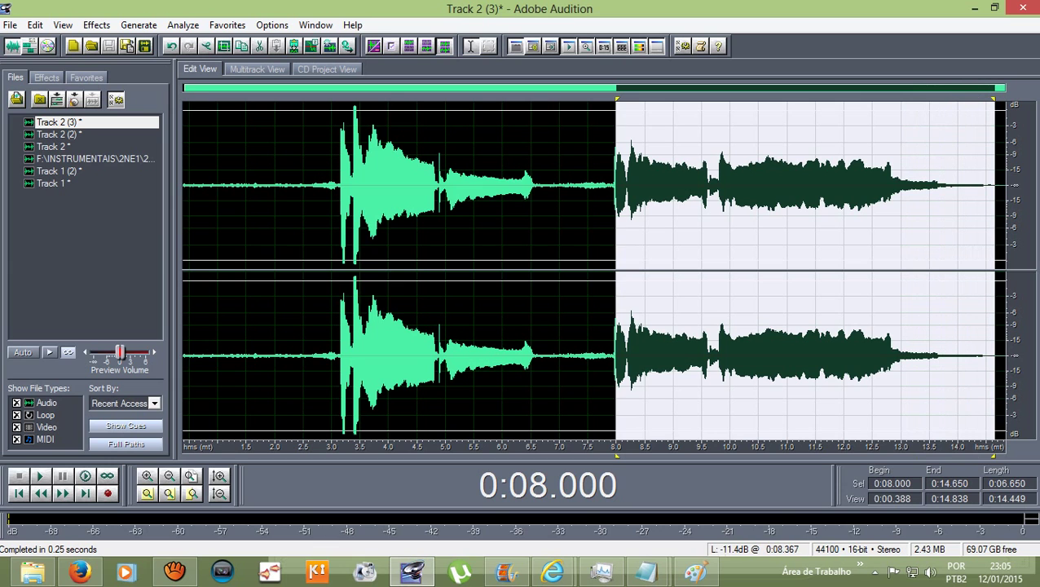
left_click_drag(617, 100, 611, 100)
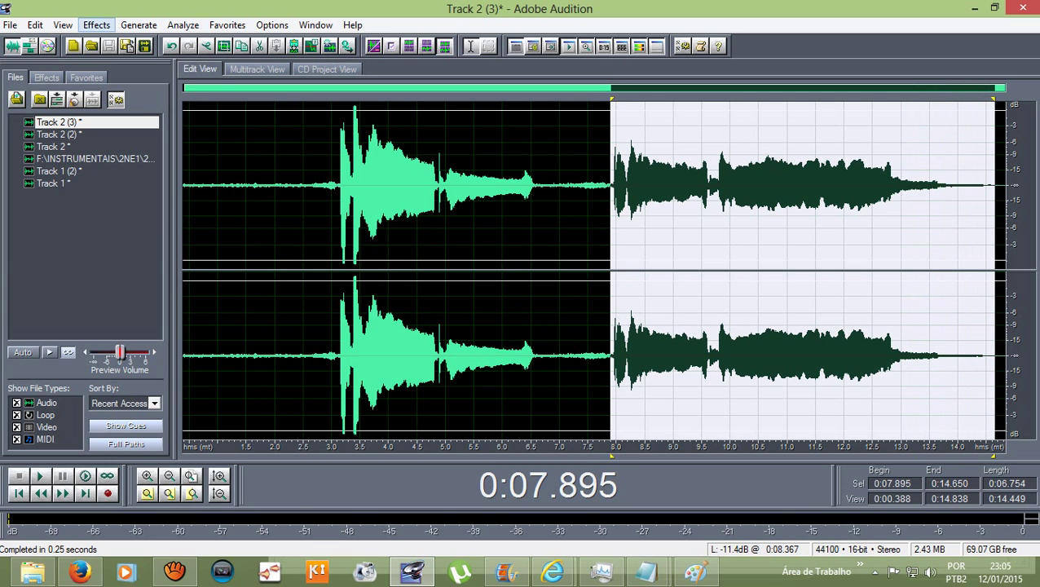
left_click(96, 25)
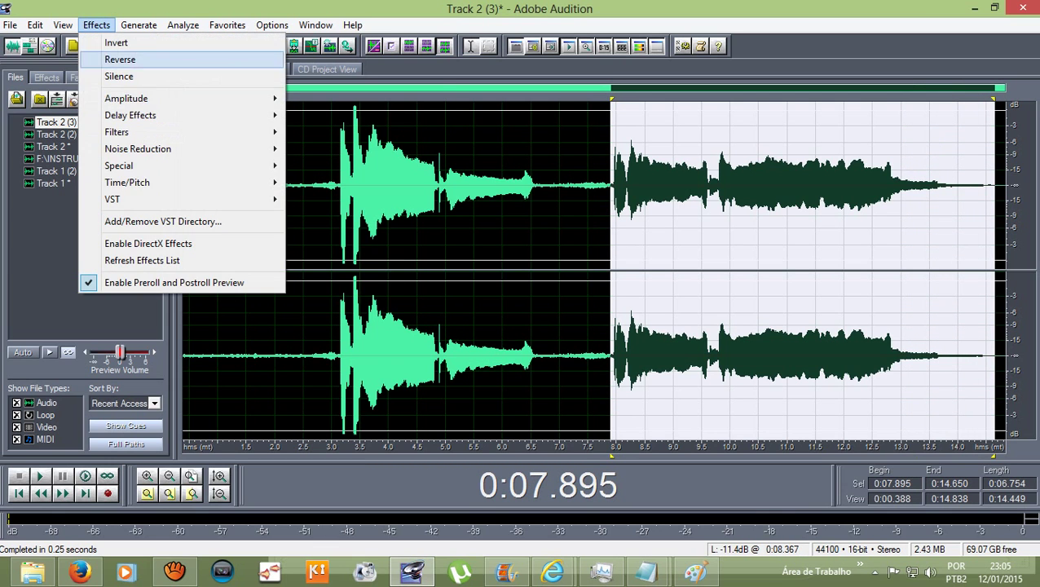
left_click(339, 99)
type("-1.35")
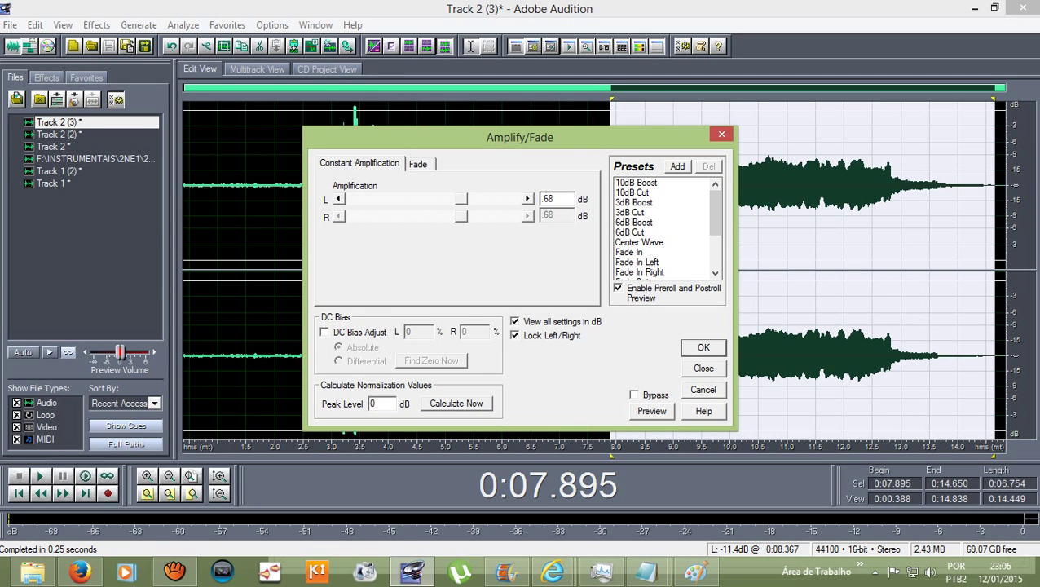
key("BackSpace")
key("BackSpace")
key("BackSpace")
key("BackSpace")
key("BackSpace")
type(".68")
left_click(527, 198)
key("Return")
left_click(266, 195)
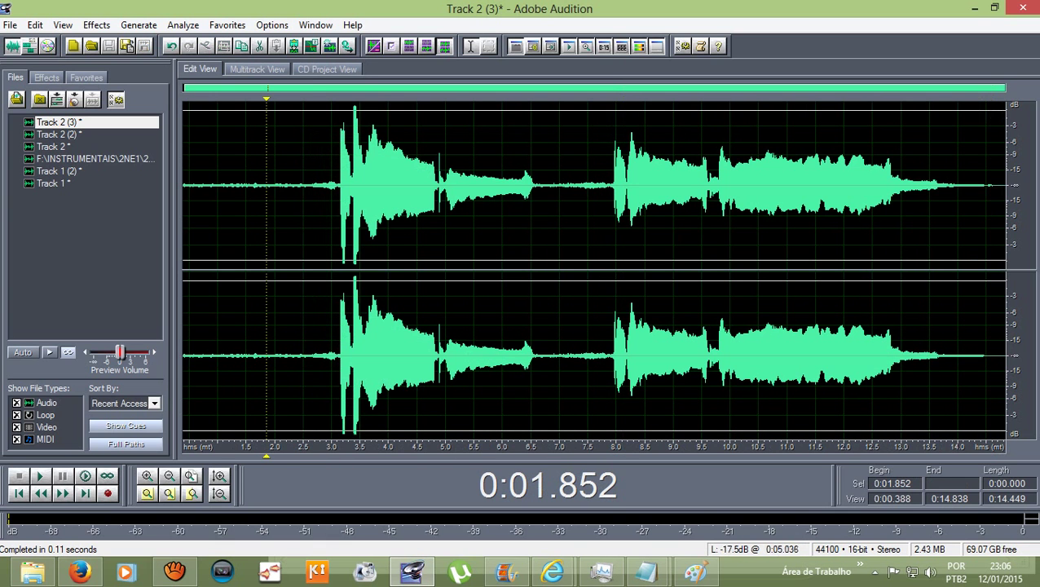
- In the multitrack session, trim about 2 s of quiet lead-in from the start of the vocal clip on Track 2
left_click(298, 196)
left_click(257, 70)
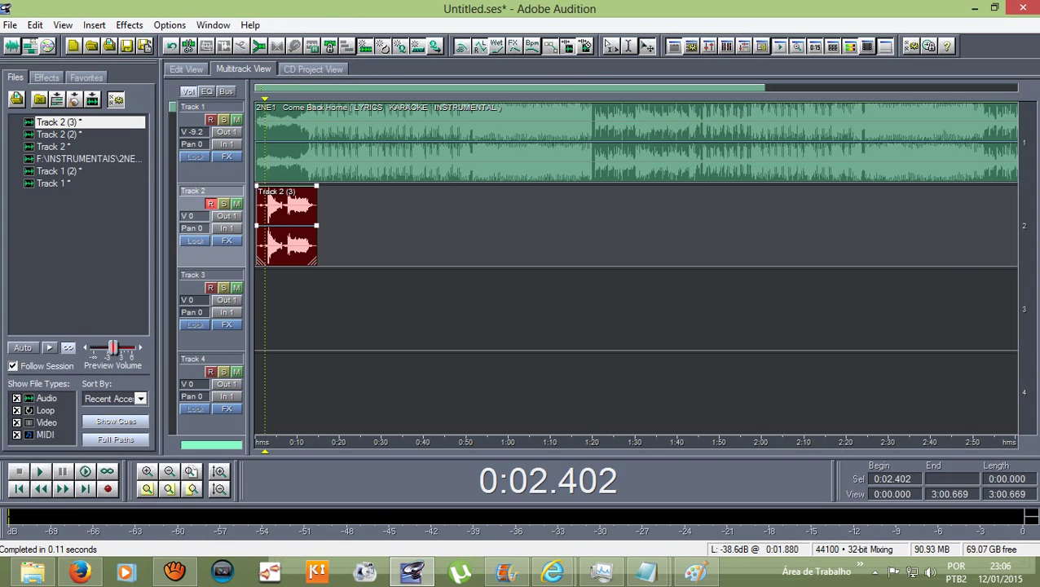
key("Home")
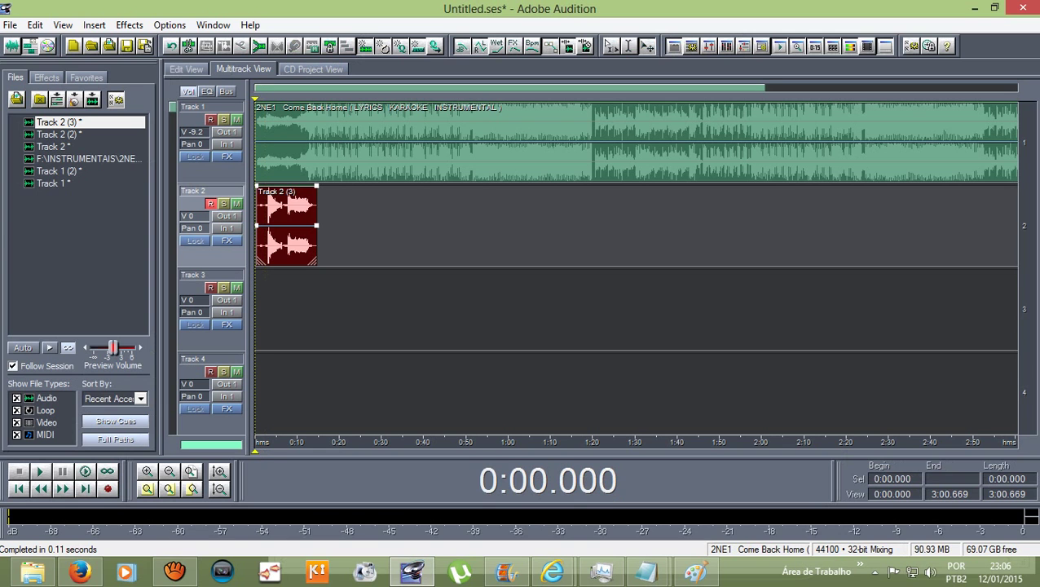
left_click_drag(257, 214, 264, 213)
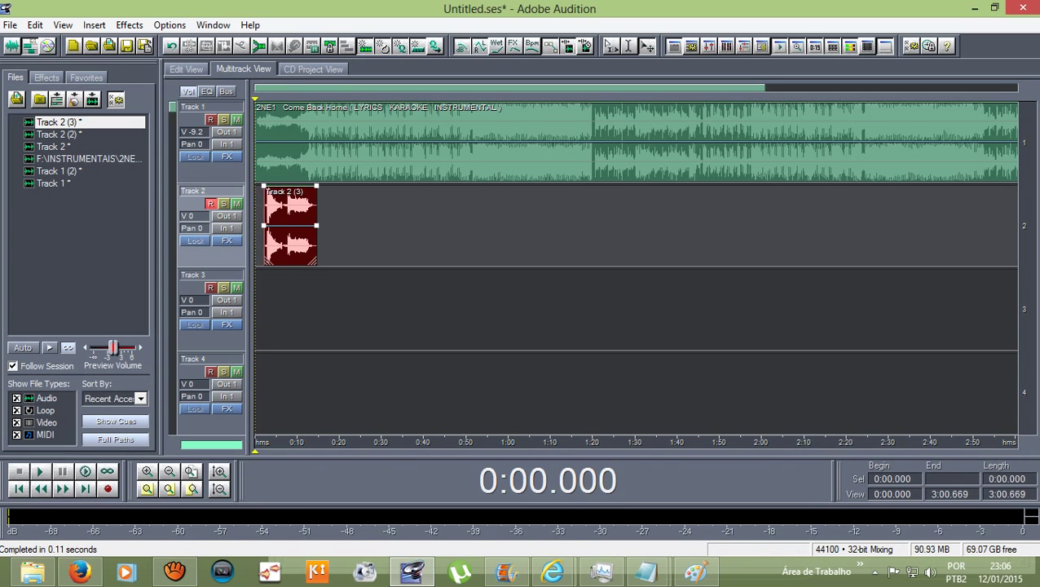
- Play back the vocal together with the karaoke instrumental from the session's beginning, and stop after the vocal clip ends
key("space")
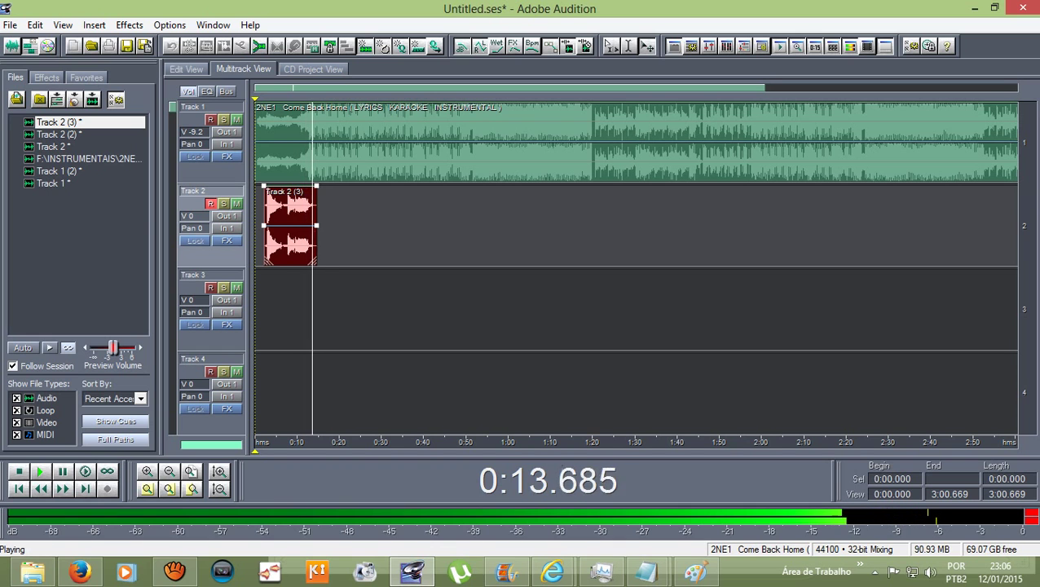
key("space")
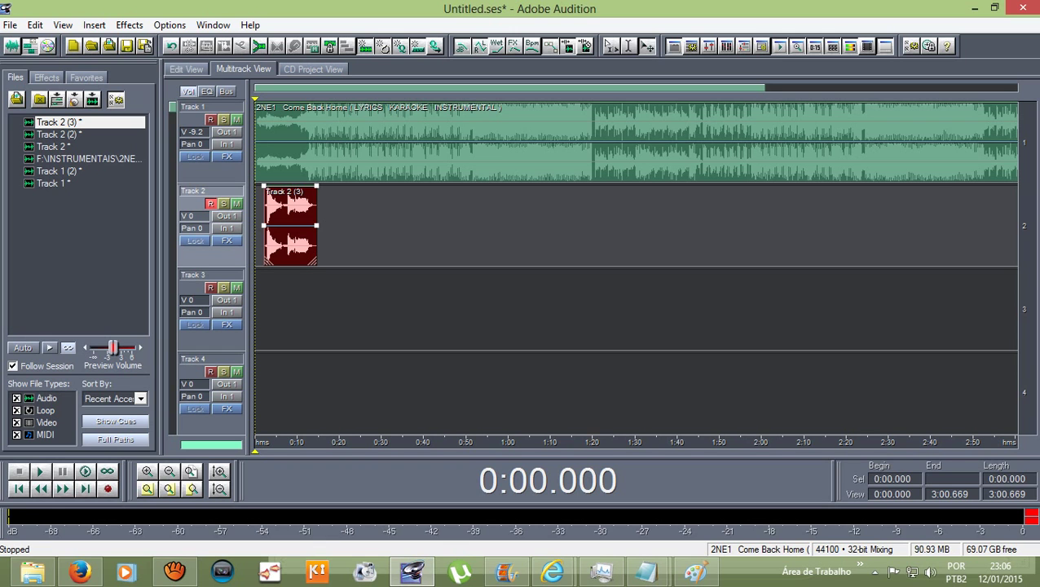
scroll(635, 267, "down", 1)
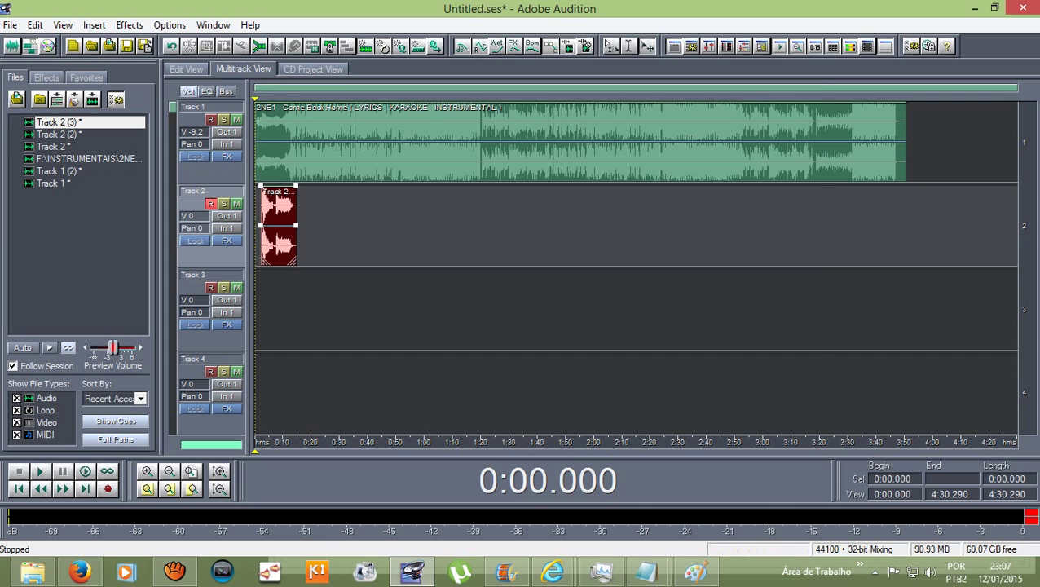
left_click(174, 570)
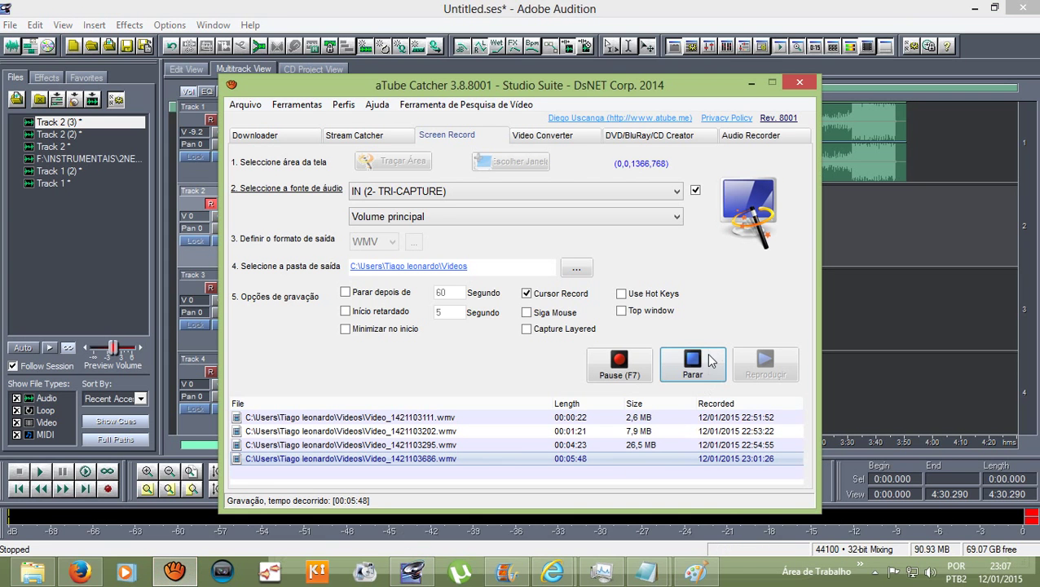